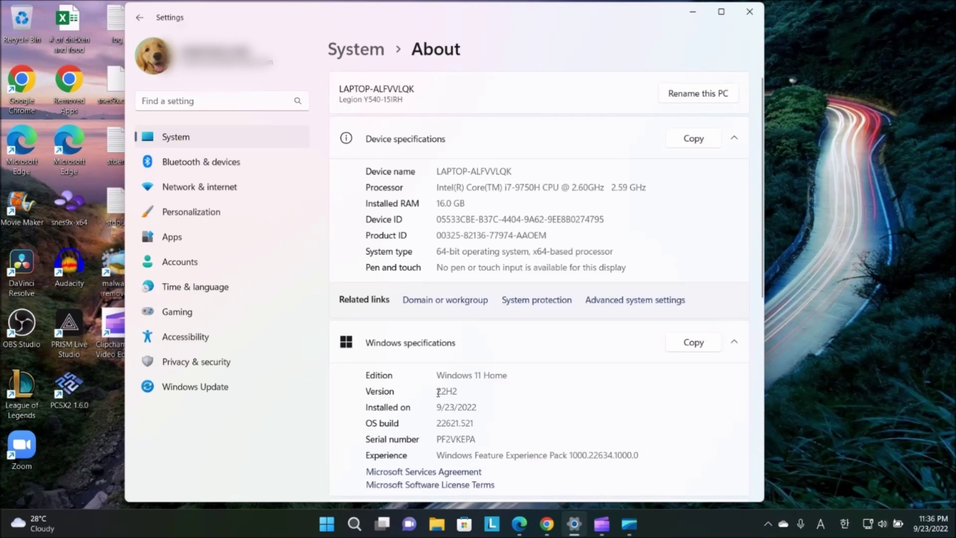
- Highlight the 22H2 version on the About page, then close Settings
drag(438, 392, 461, 392)
click(473, 396)
click(742, 15)
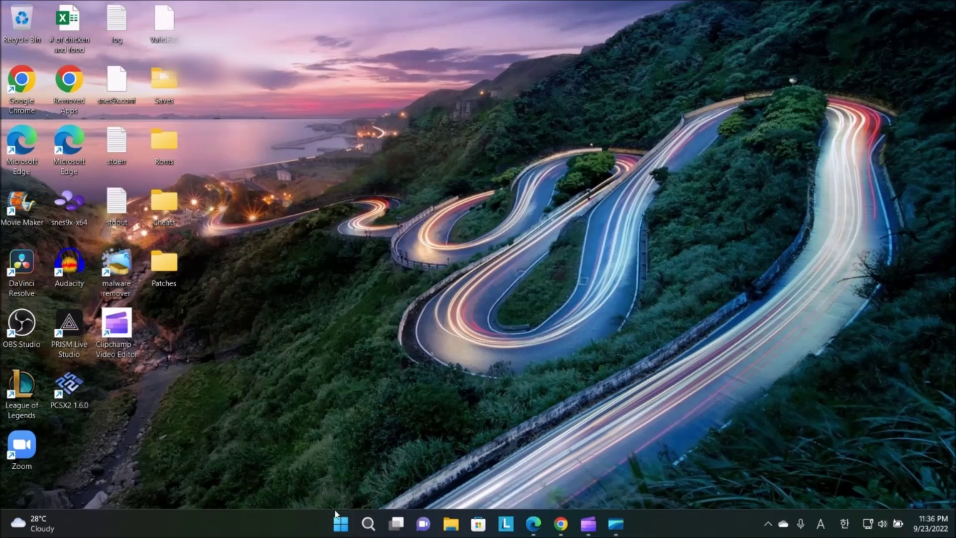
- Open Device Manager, expand Keyboards and bring up the Standard PS/2 Keyboard's actions menu
right_click(342, 523)
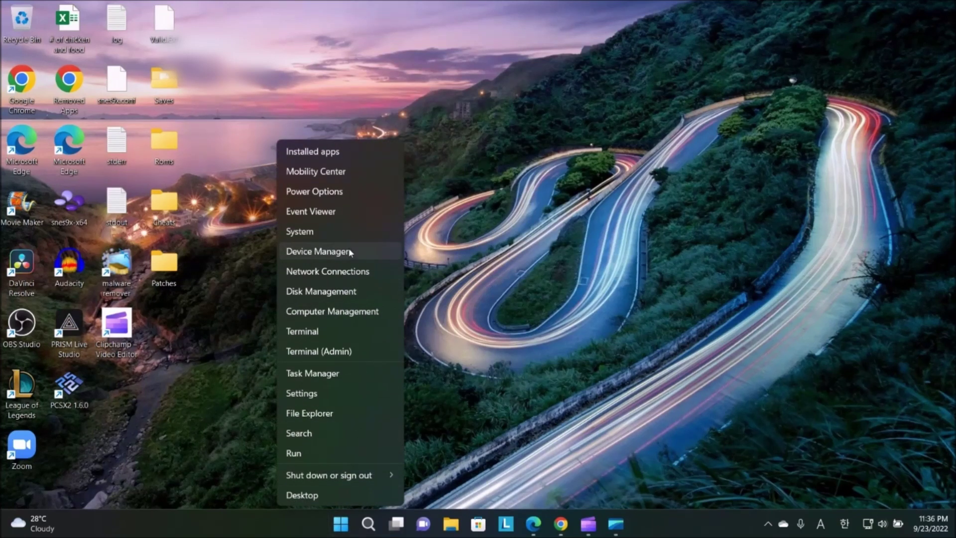
click(318, 251)
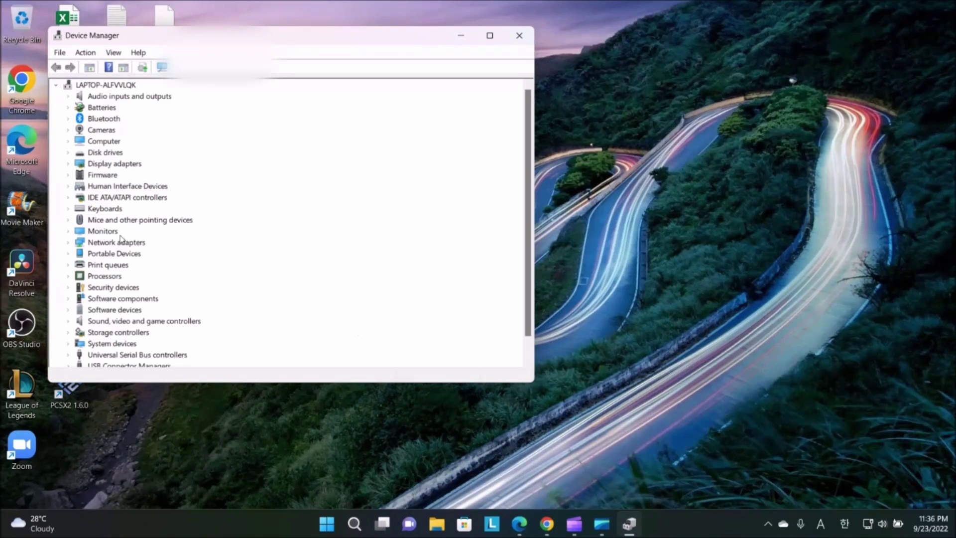
click(68, 209)
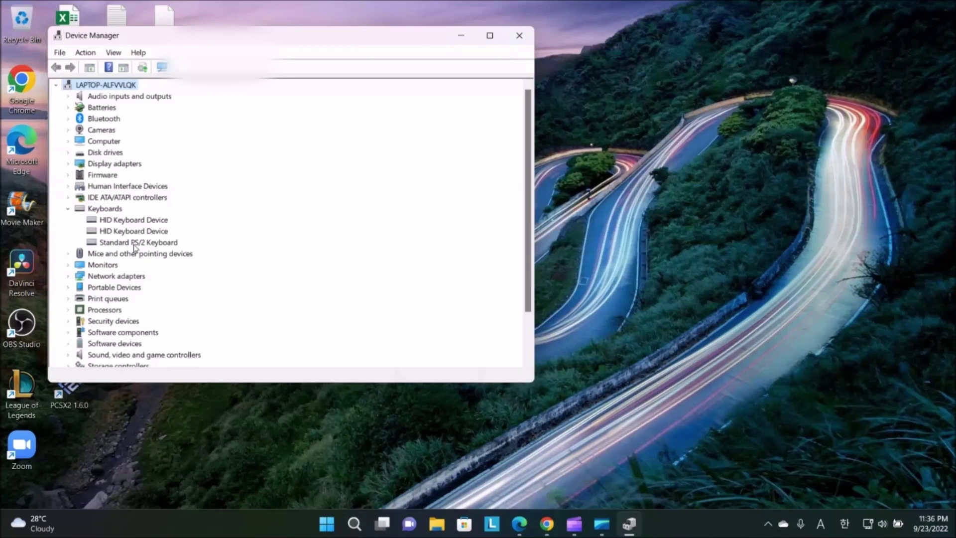
click(146, 243)
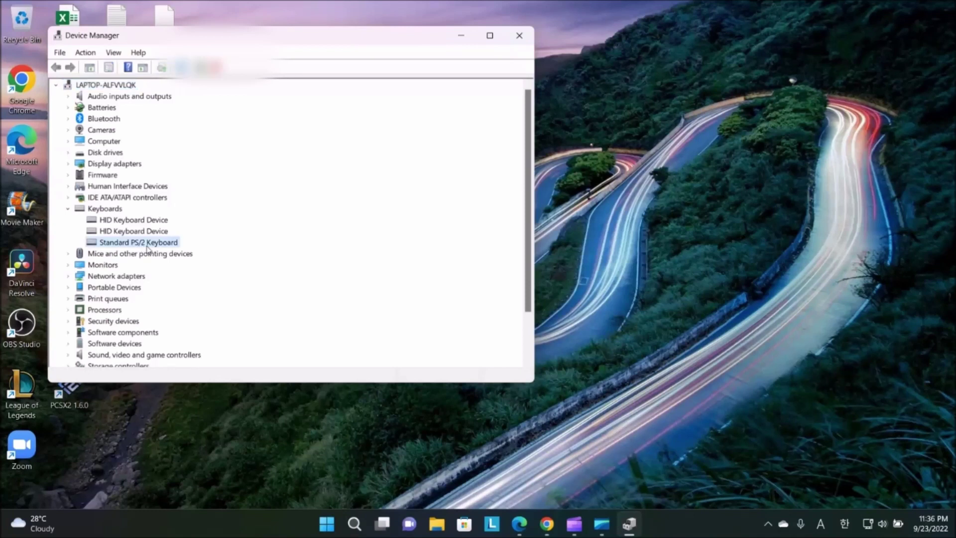
right_click(155, 246)
- Run the automatic driver search for the Standard PS/2 Keyboard, then go back to the search choices
click(238, 259)
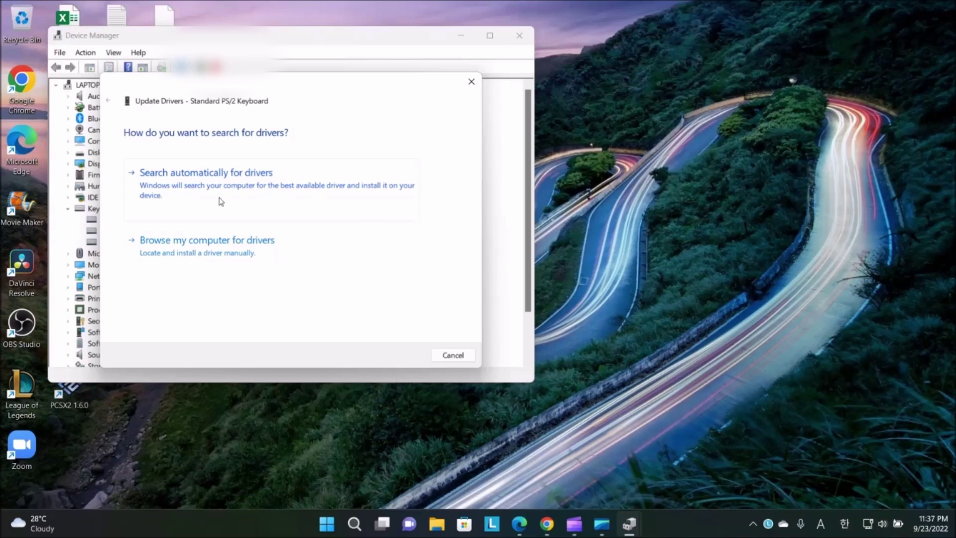
click(356, 217)
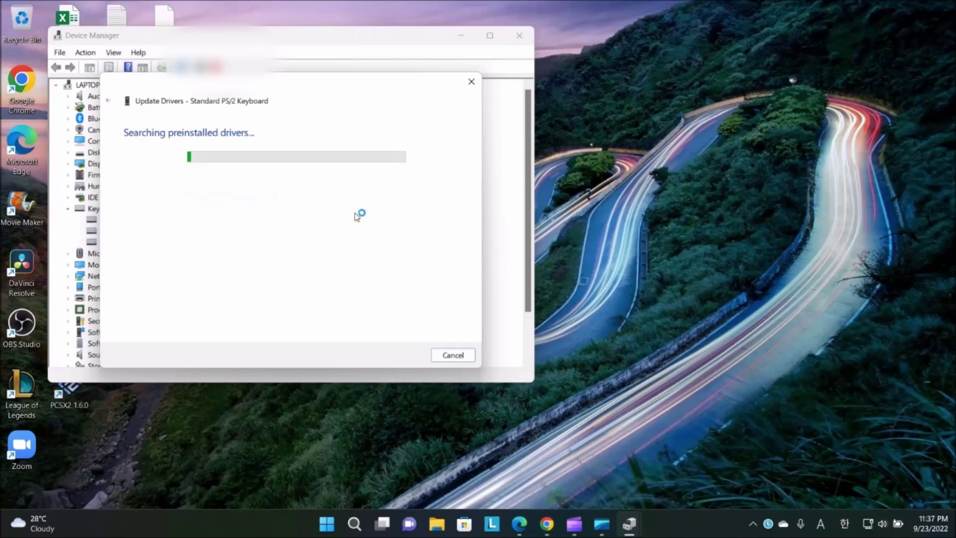
click(108, 102)
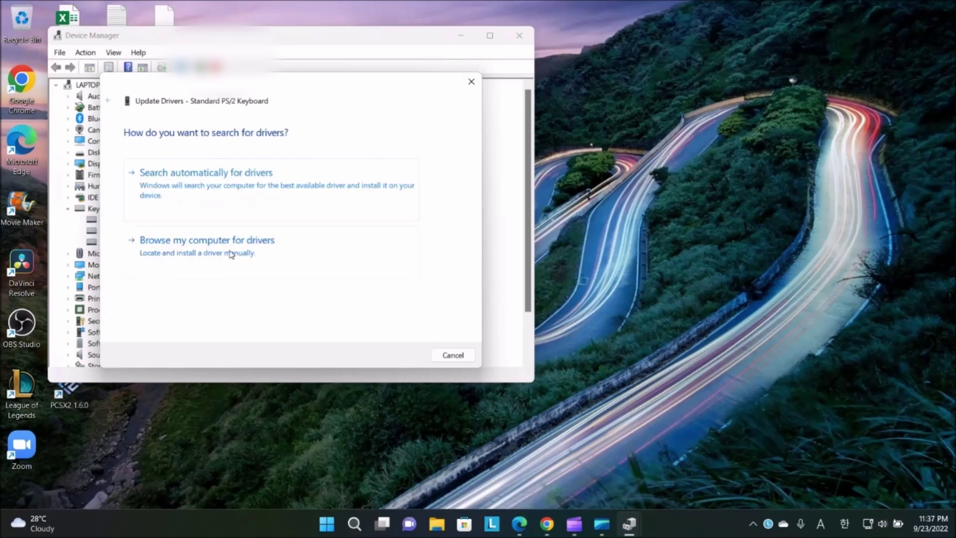
- Browse to the compatible driver list, select Standard PS/2 Keyboard, then cancel the update
click(249, 253)
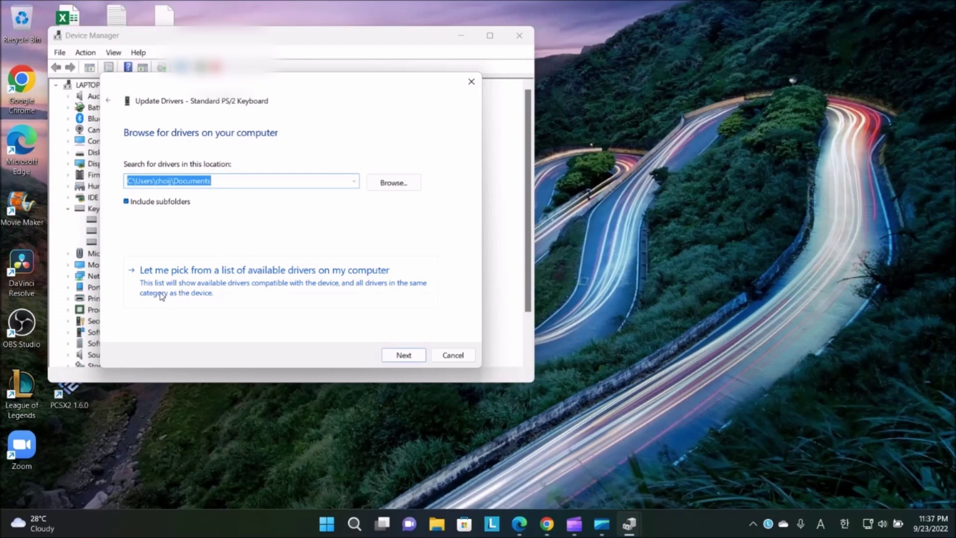
click(319, 279)
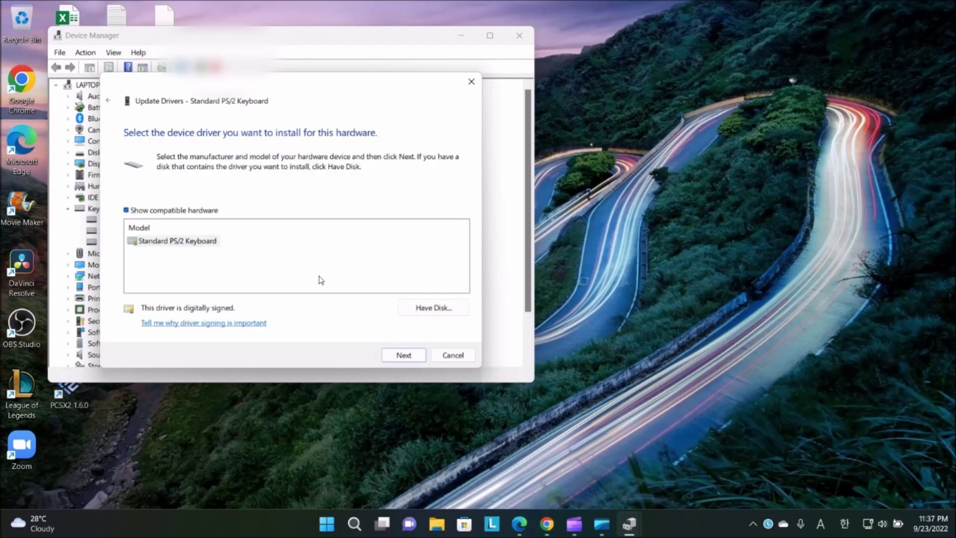
click(182, 245)
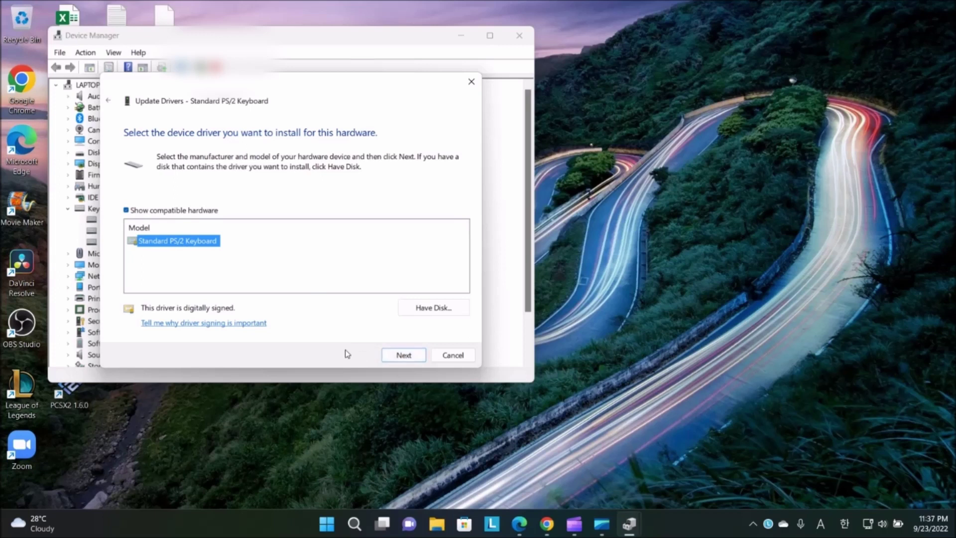
click(451, 356)
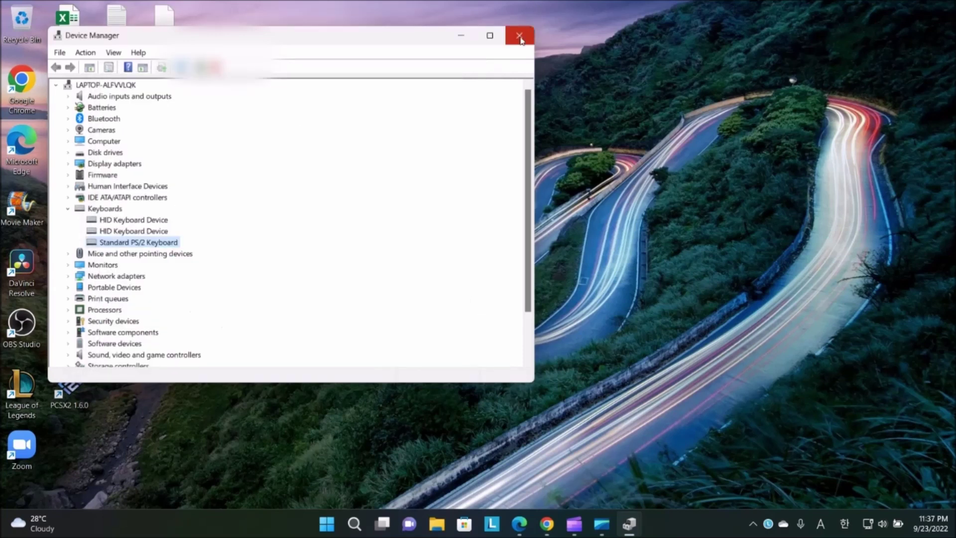
- Close the Device Manager window
click(520, 36)
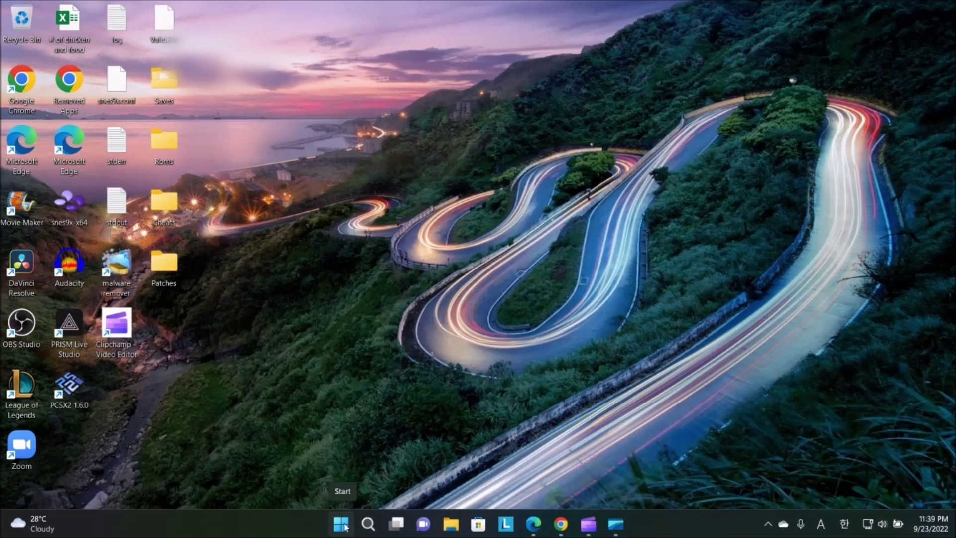
- Open Settings at System > Troubleshoot > Other troubleshooters and scroll down to Keyboard
click(341, 524)
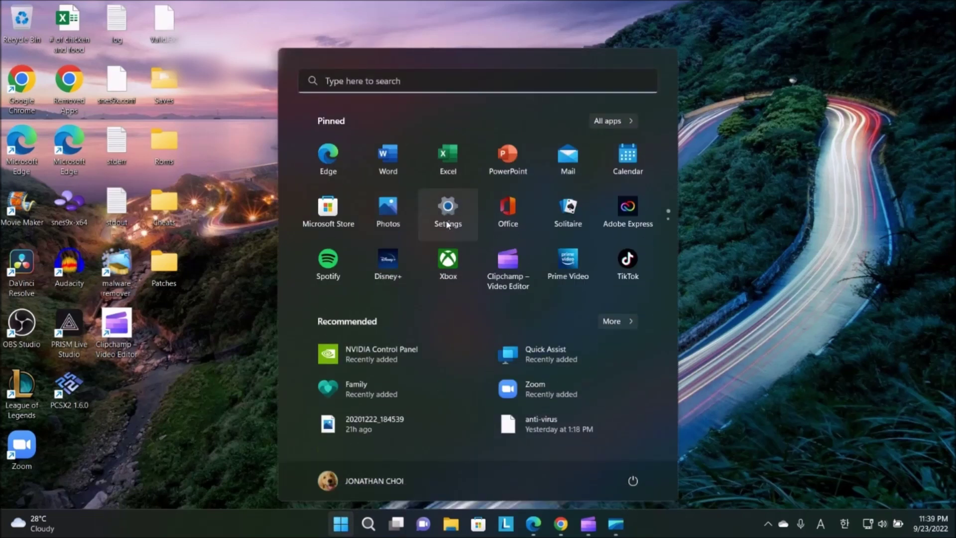
click(448, 224)
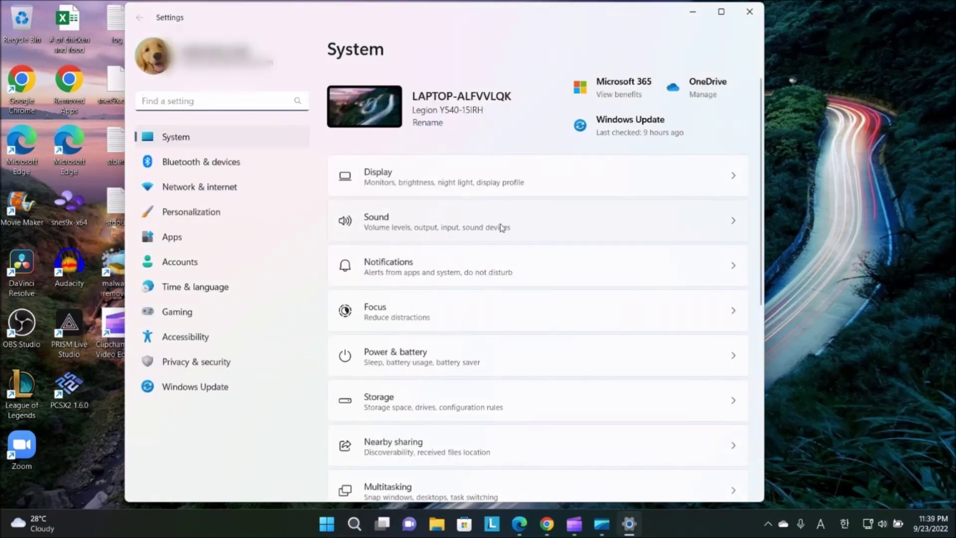
scroll(495, 284, down, 3)
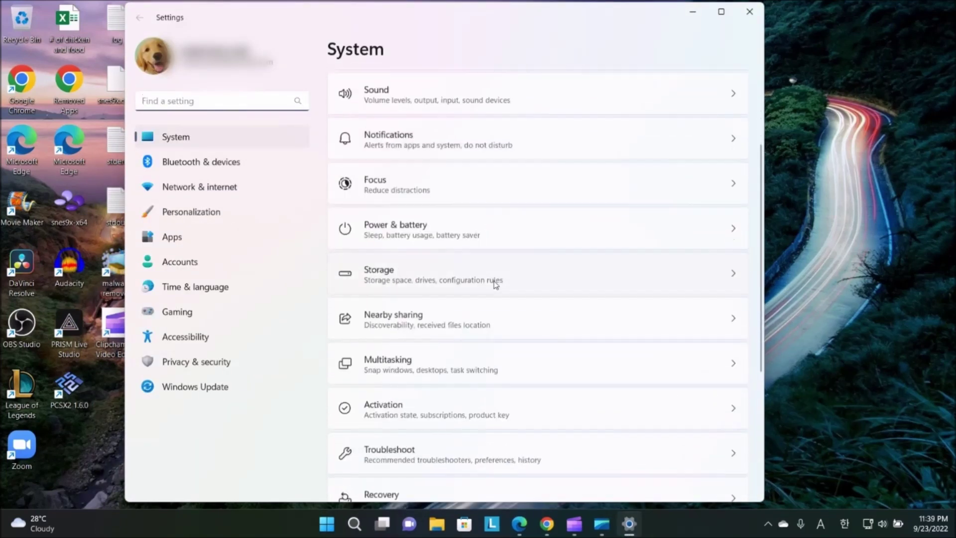
scroll(495, 284, down, 4)
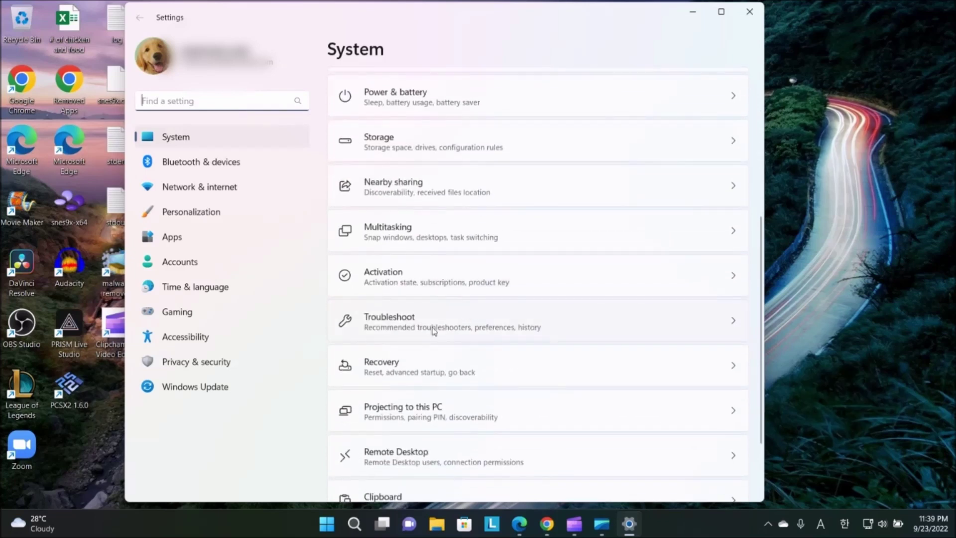
click(464, 324)
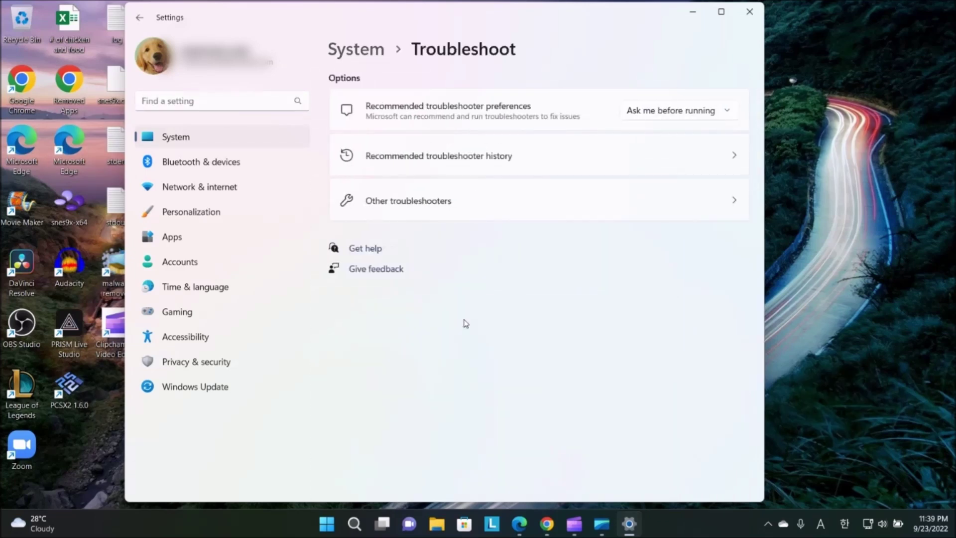
click(475, 208)
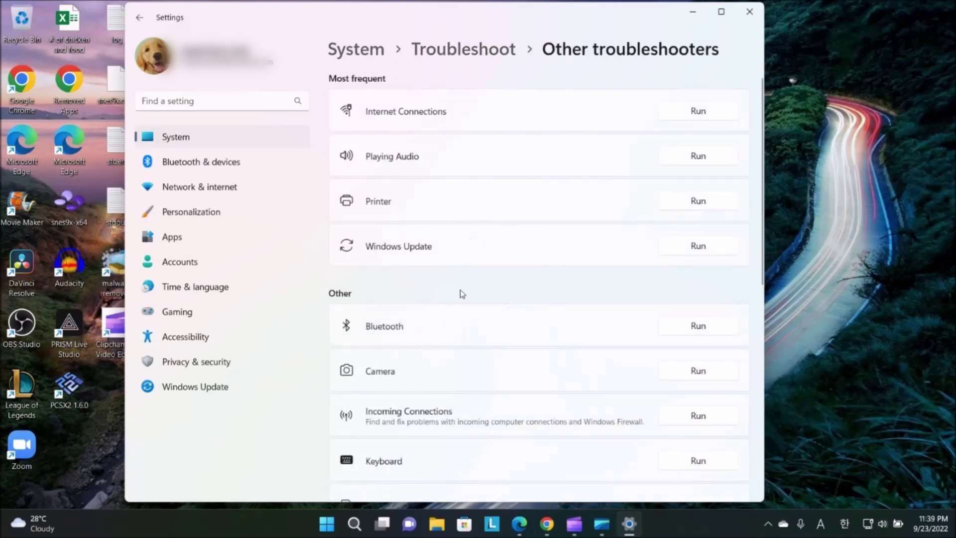
scroll(460, 288, down, 4)
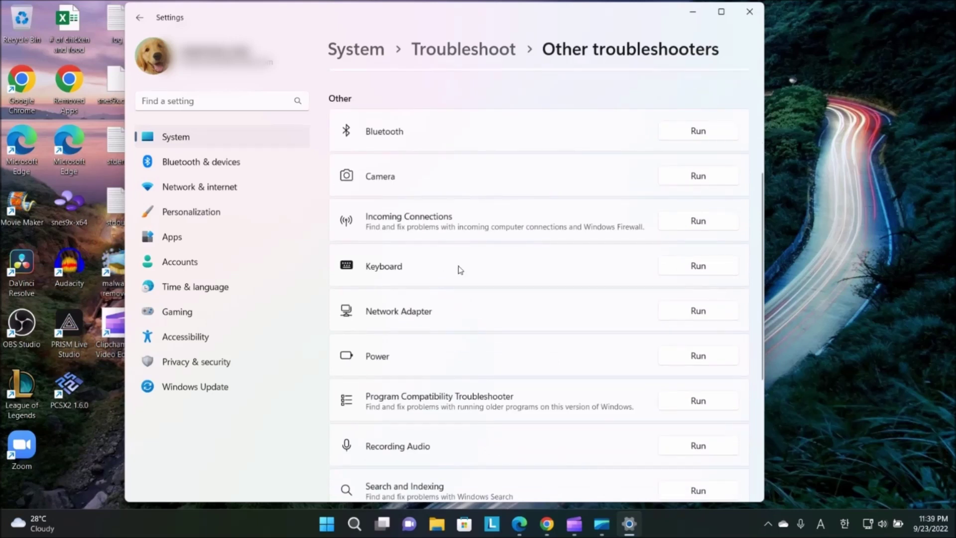
- Run the Keyboard troubleshooter and close it once it reports no changes needed
click(699, 265)
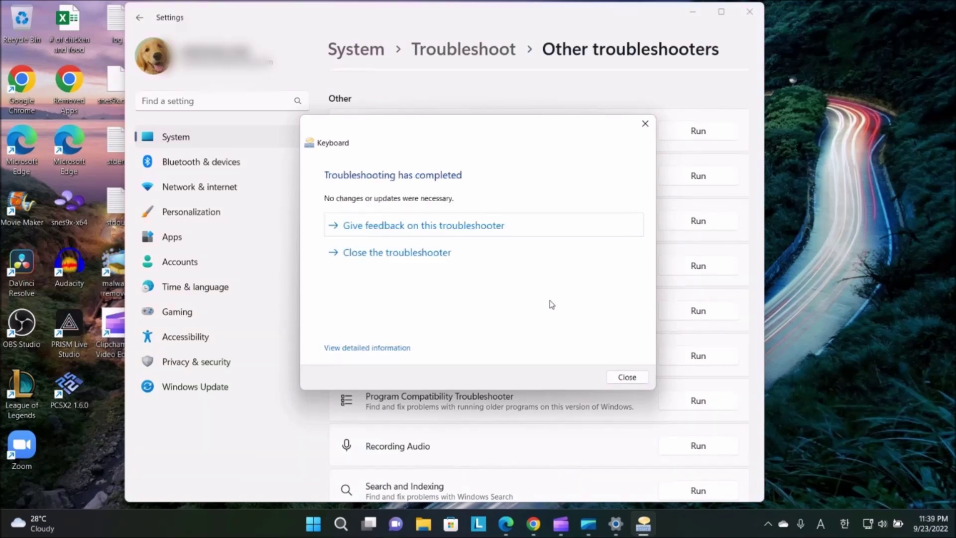
click(631, 380)
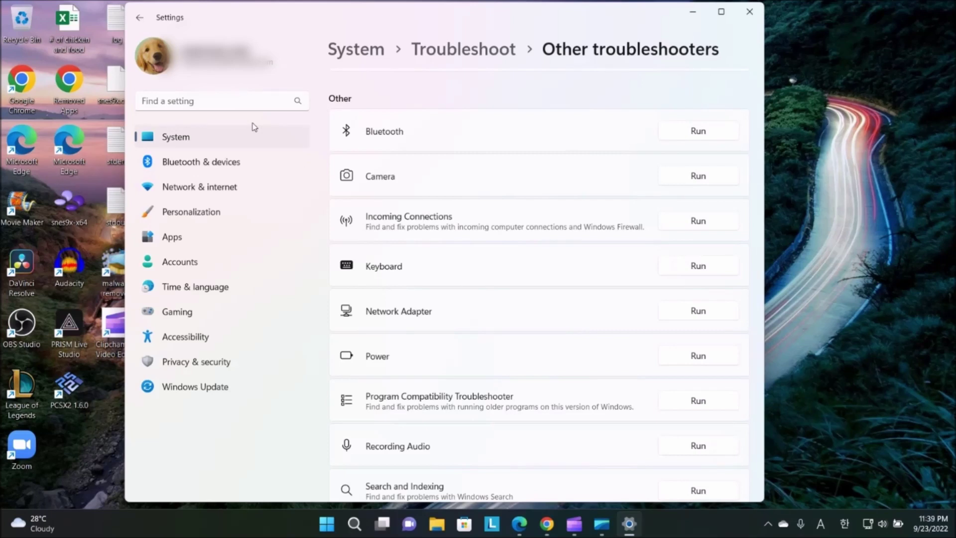
- Go back to System settings and open the Recovery page with its Go back option
click(237, 137)
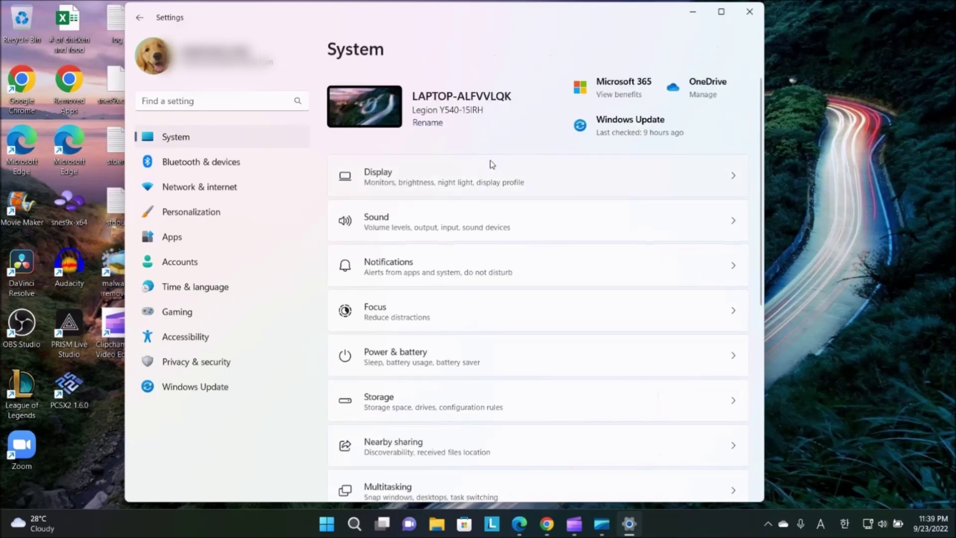
scroll(549, 221, down, 4)
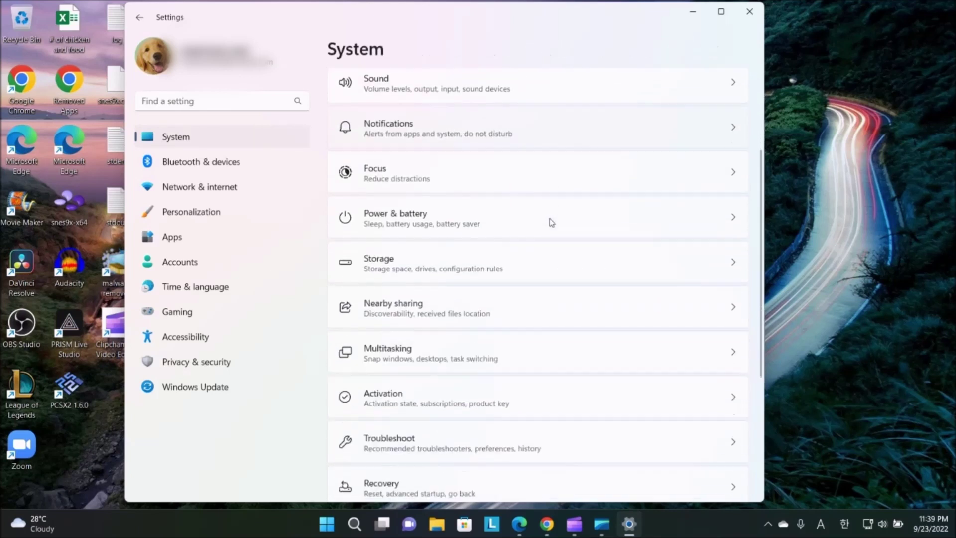
scroll(551, 222, down, 3)
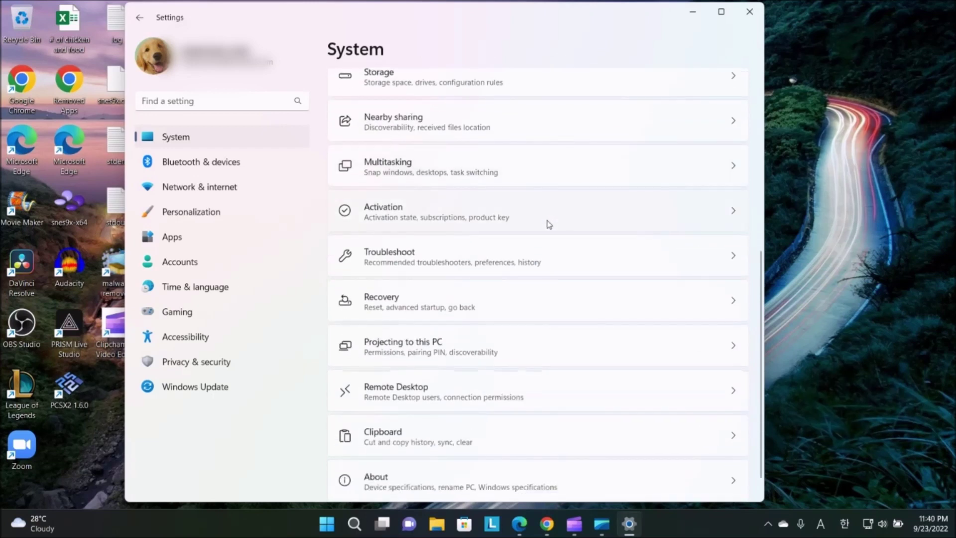
click(468, 302)
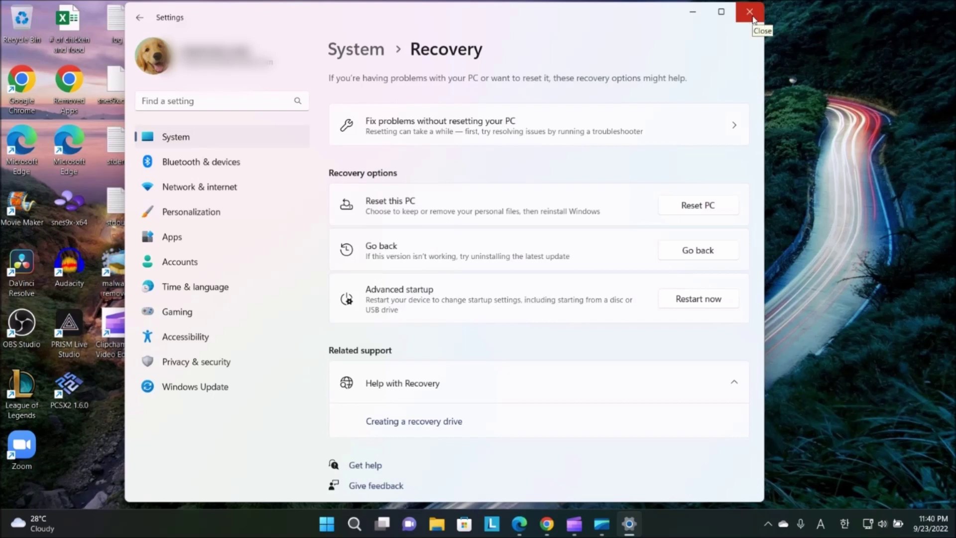
- Close Settings and bring back the screen-sharing notice from the taskbar
click(752, 18)
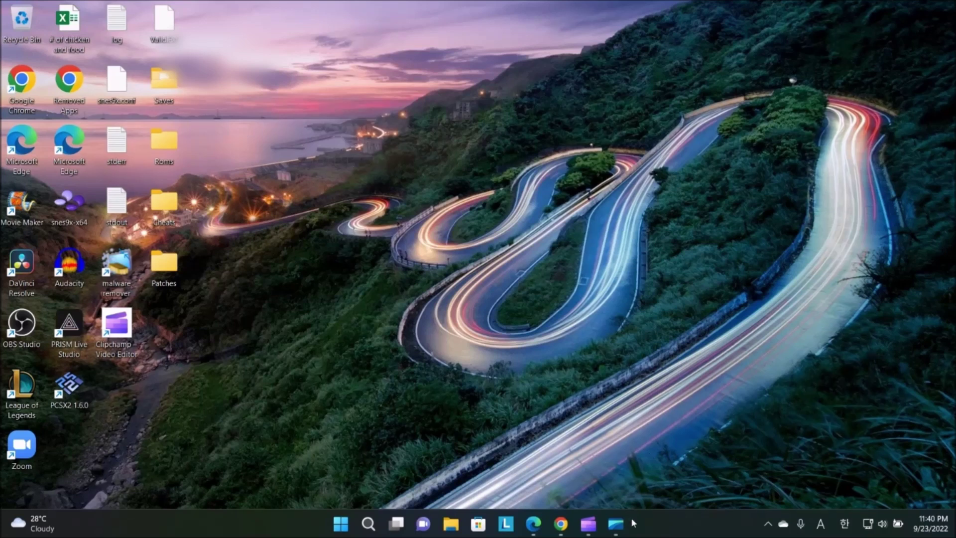
mouse_move(623, 535)
click(616, 524)
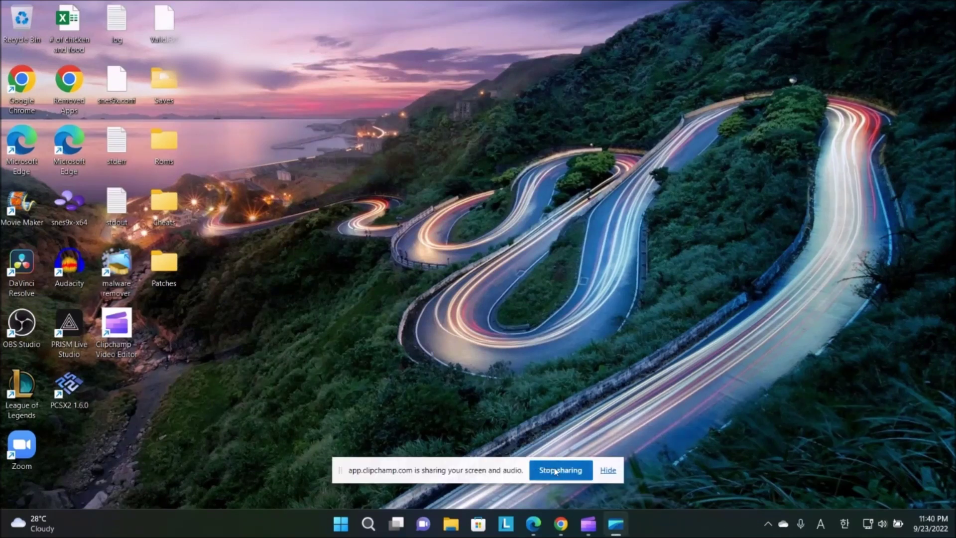